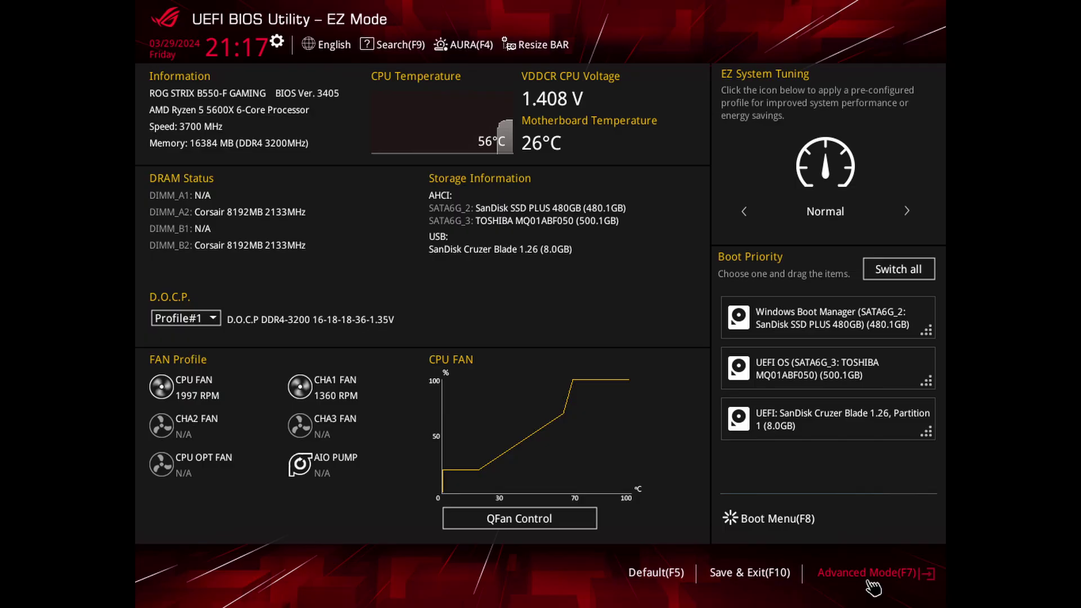
# Switch to Advanced Mode (F7) to reach the Advanced list with Trusted Computing and AMD fTPM configuration
pyautogui.click(870, 574)
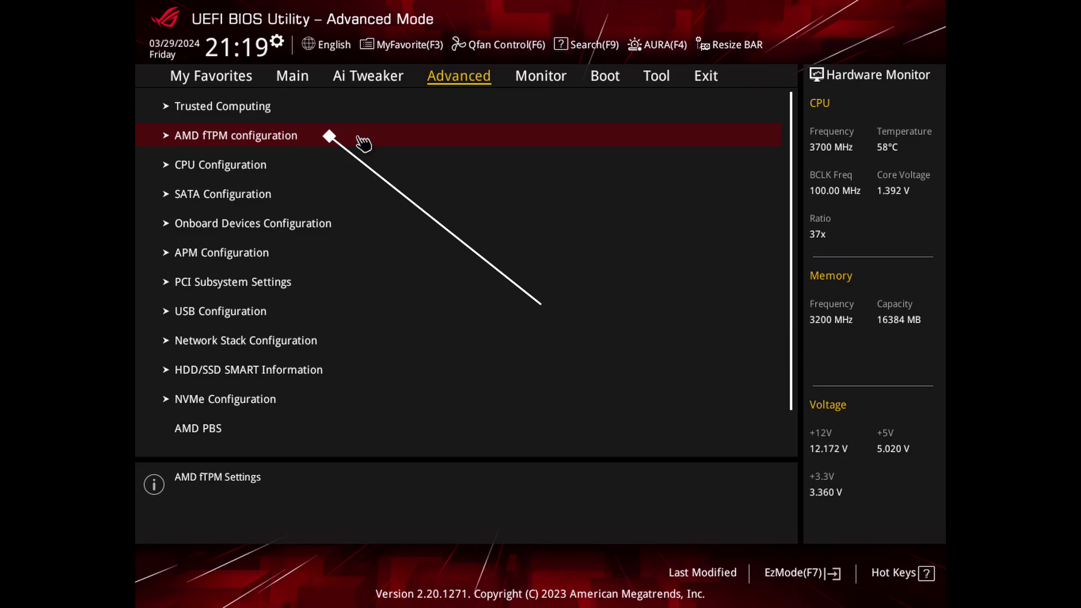
# Confirm AMD fTPM and Trusted Computing Security Device Support are enabled, then save changes and reset
pyautogui.click(364, 143)
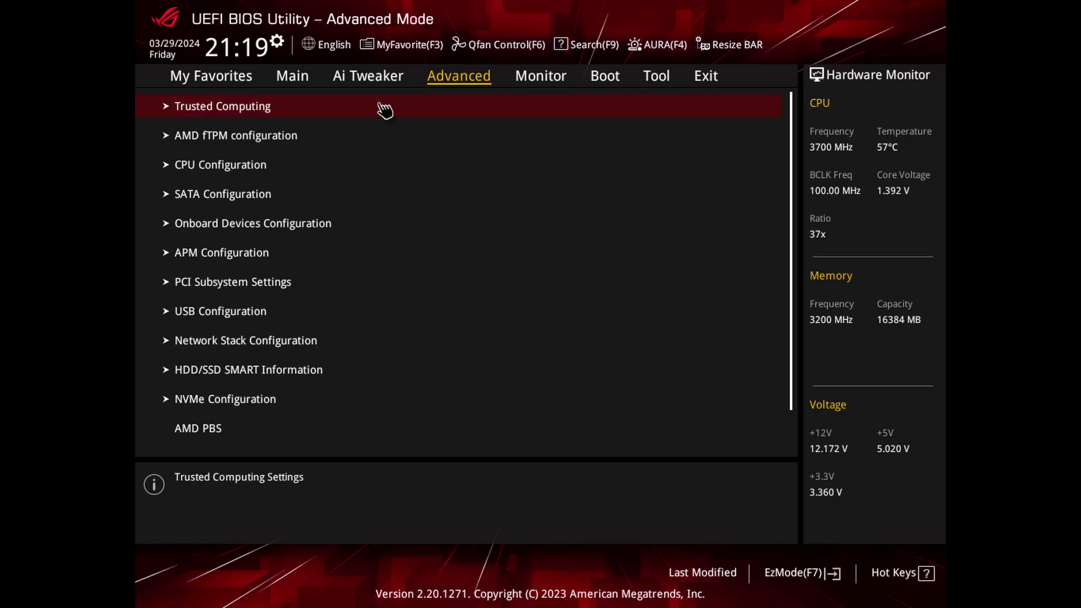
pyautogui.click(384, 110)
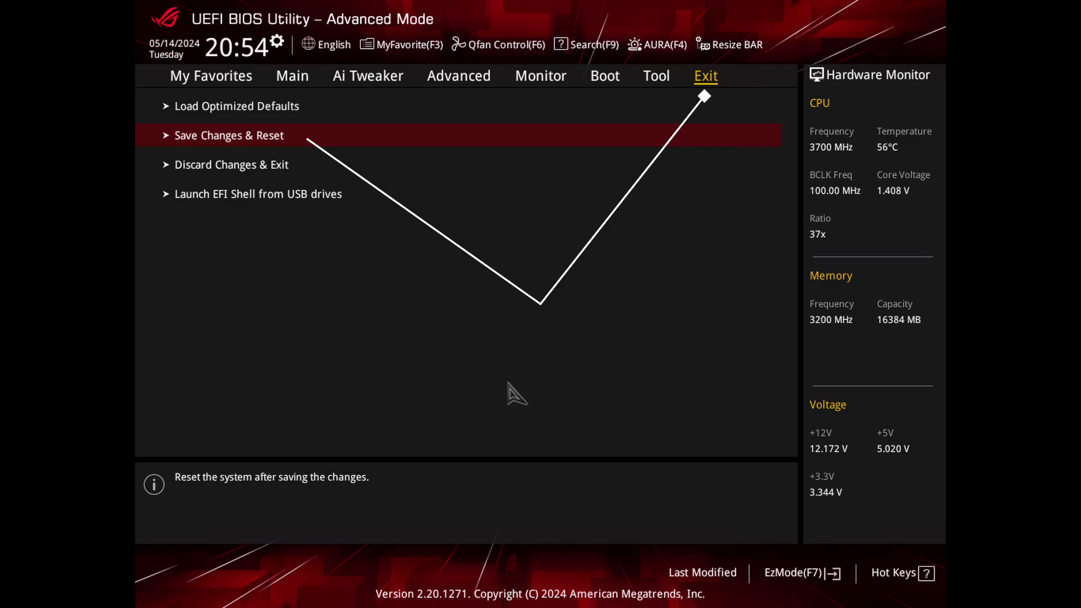
pyautogui.press('Return')
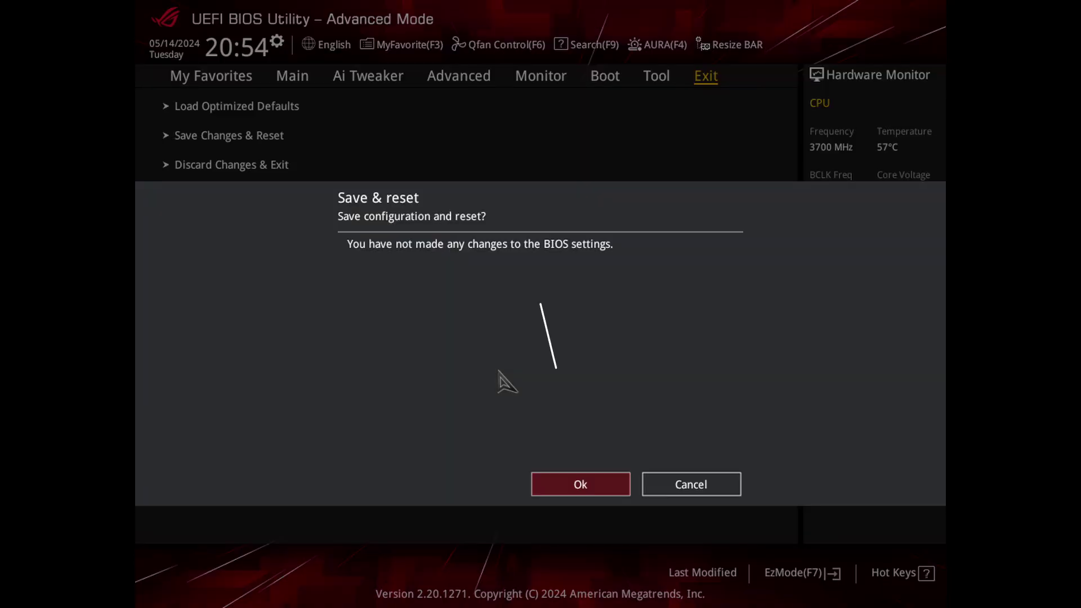
pyautogui.press('Return')
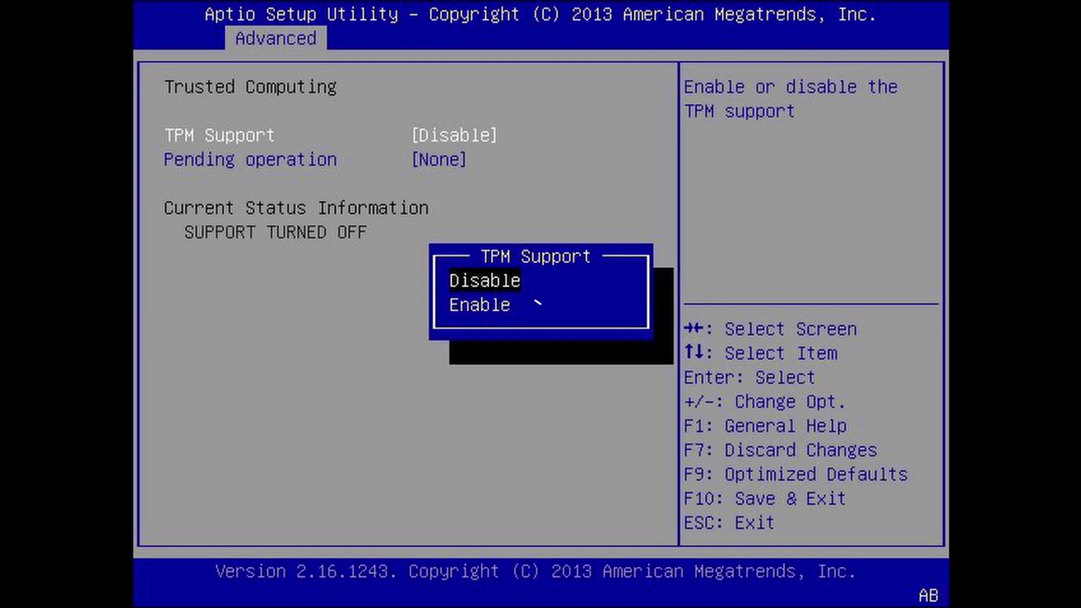